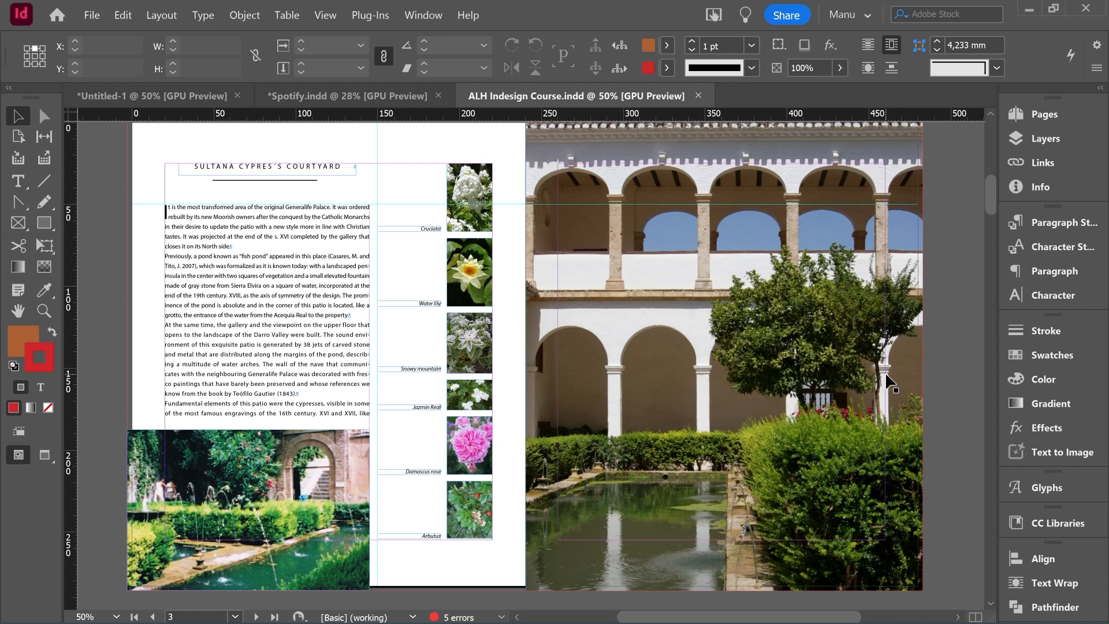
# Check the resolution and colour space of the large courtyard photo on the right-hand page, and open it in Photoshop for editing
pyautogui.scroll(1, 885, 372)
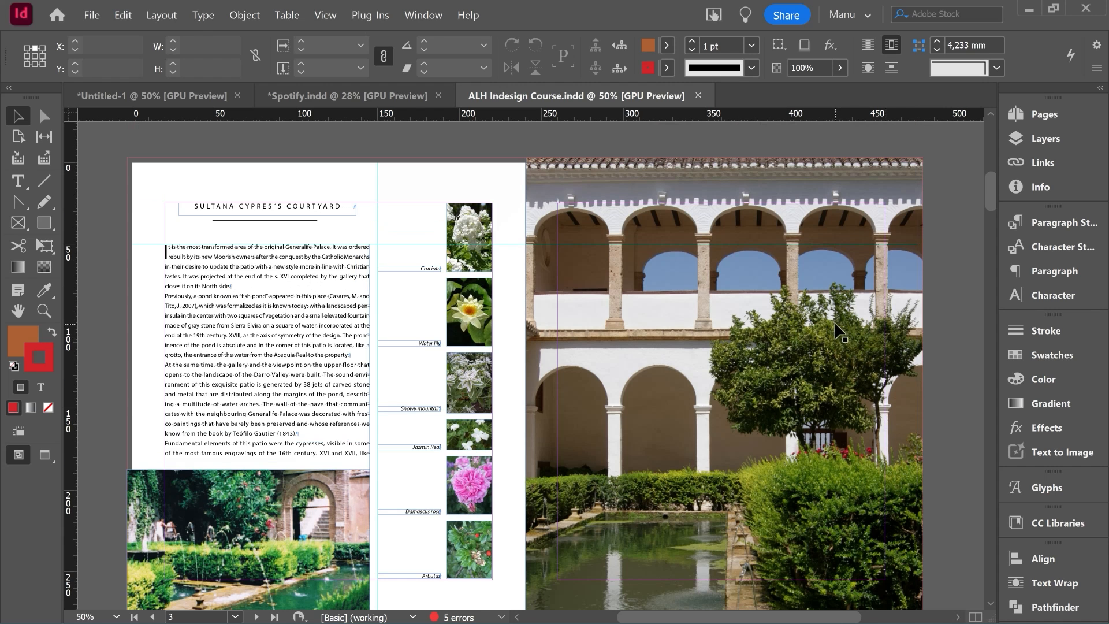
pyautogui.click(695, 280)
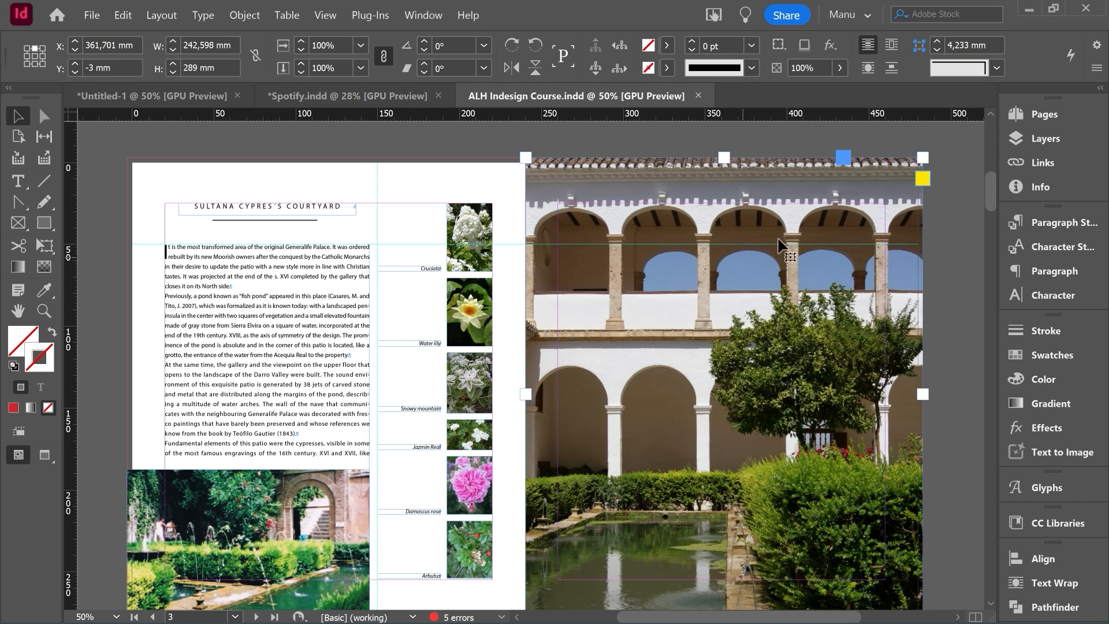
pyautogui.click(1063, 184)
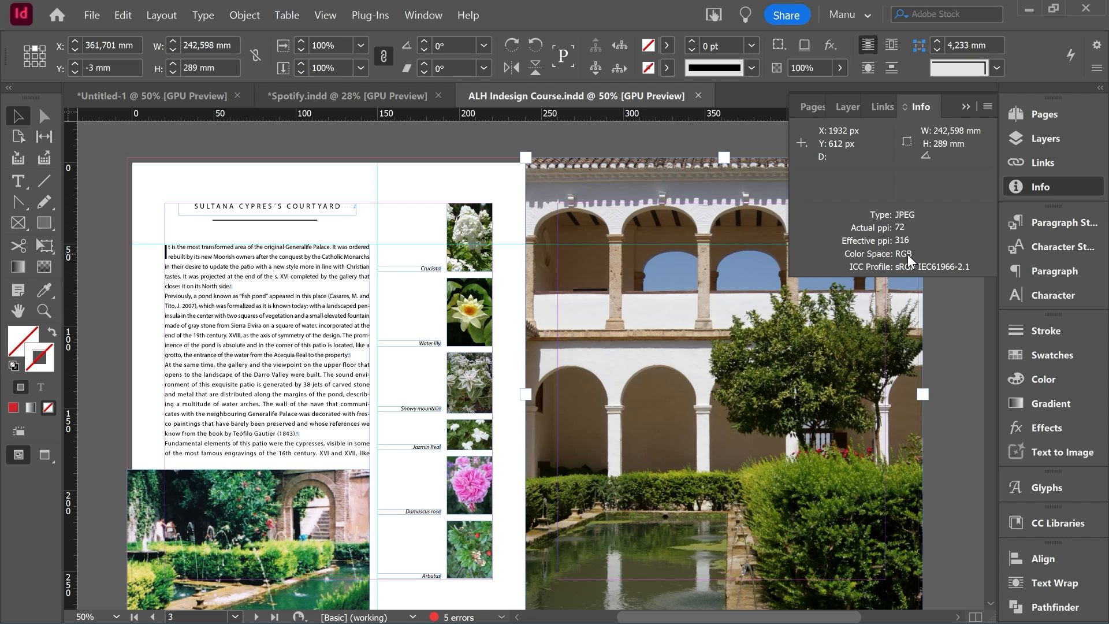
pyautogui.rightClick(665, 394)
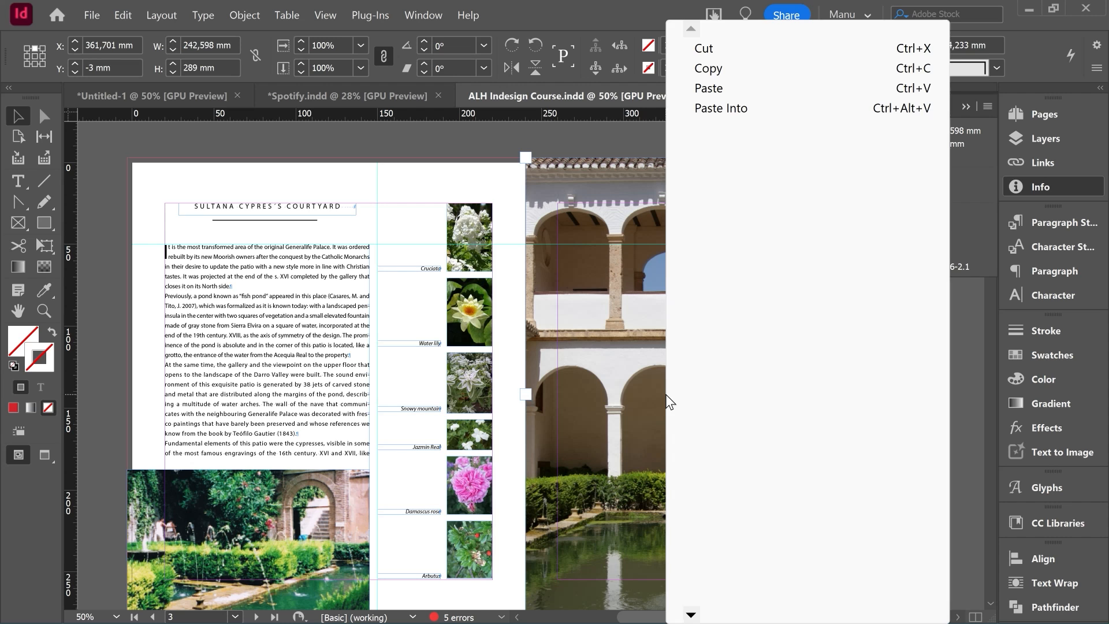
pyautogui.moveTo(756, 435)
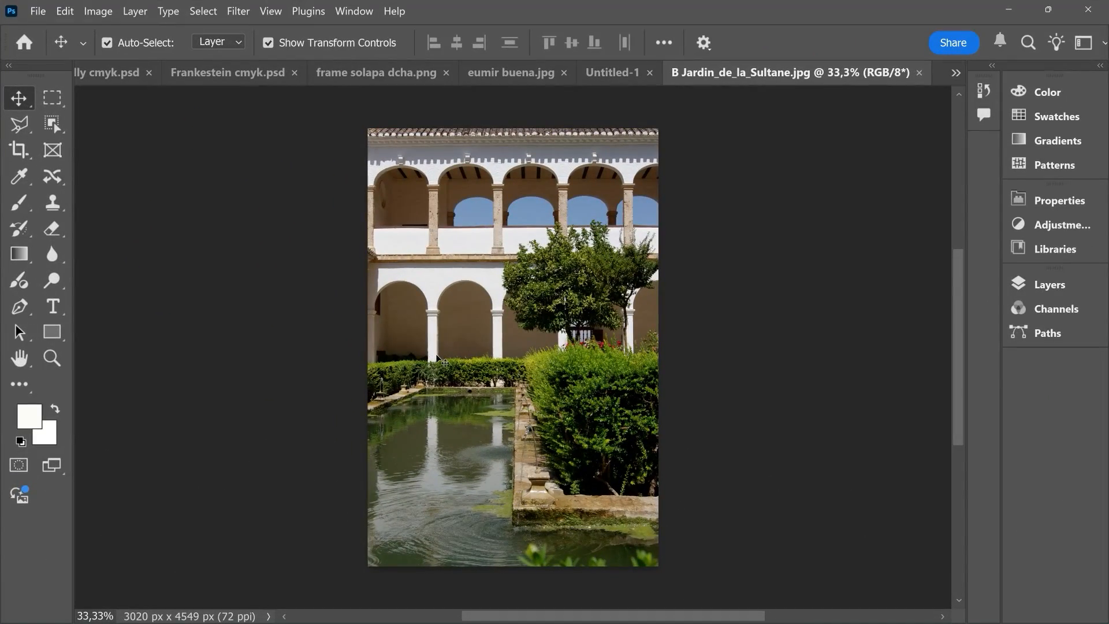
# Convert B Jardin_de_la_Sultane.jpg to CMYK Color mode and close it with the changes saved
pyautogui.click(104, 15)
pyautogui.moveTo(104, 33)
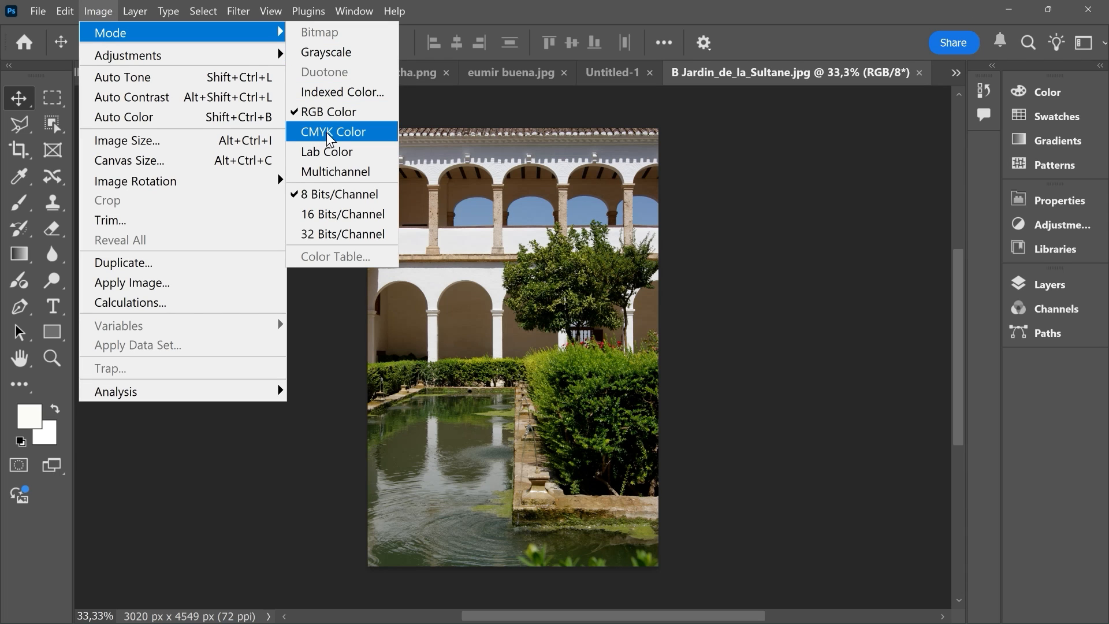
pyautogui.click(341, 134)
pyautogui.click(656, 302)
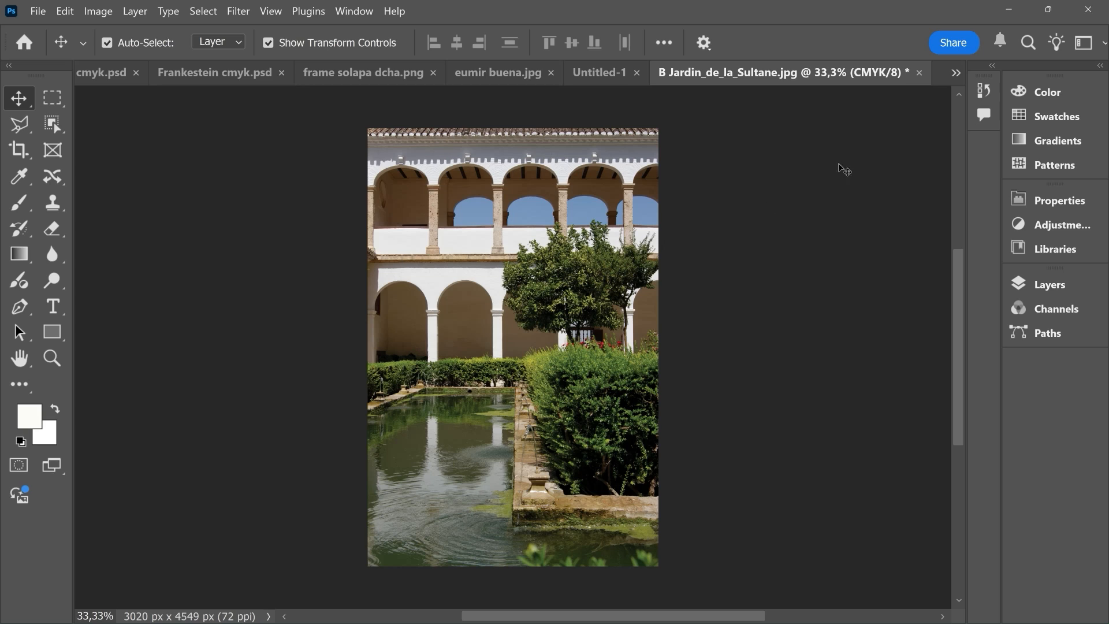
pyautogui.click(919, 74)
pyautogui.click(585, 278)
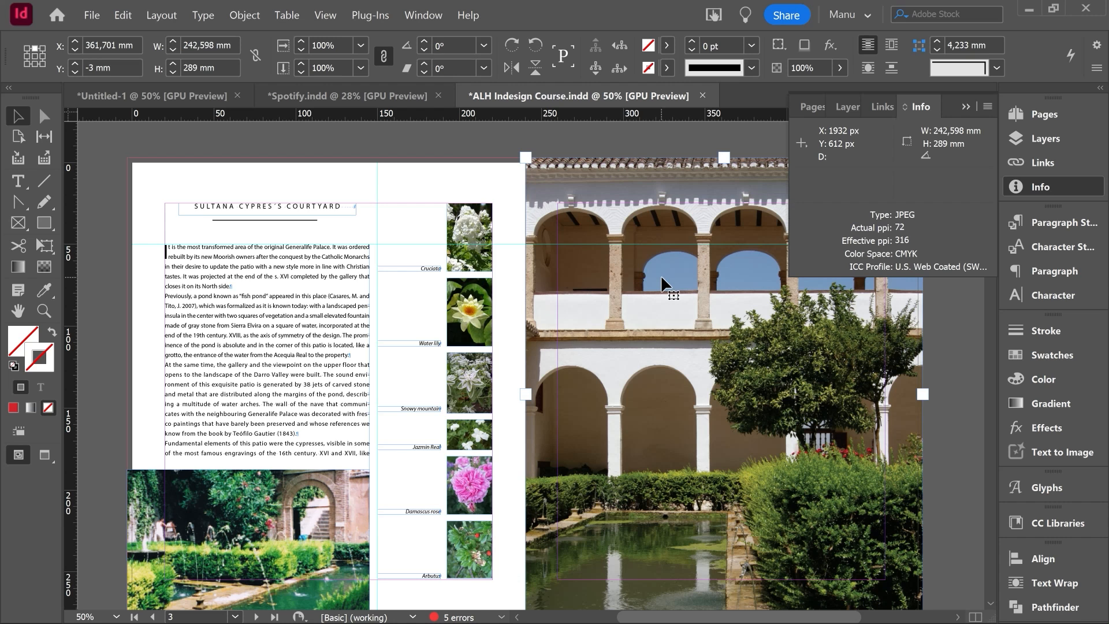
# In InDesign, check the effective resolution and colour space of the Cruciata flower image, and open it in Photoshop
pyautogui.click(468, 224)
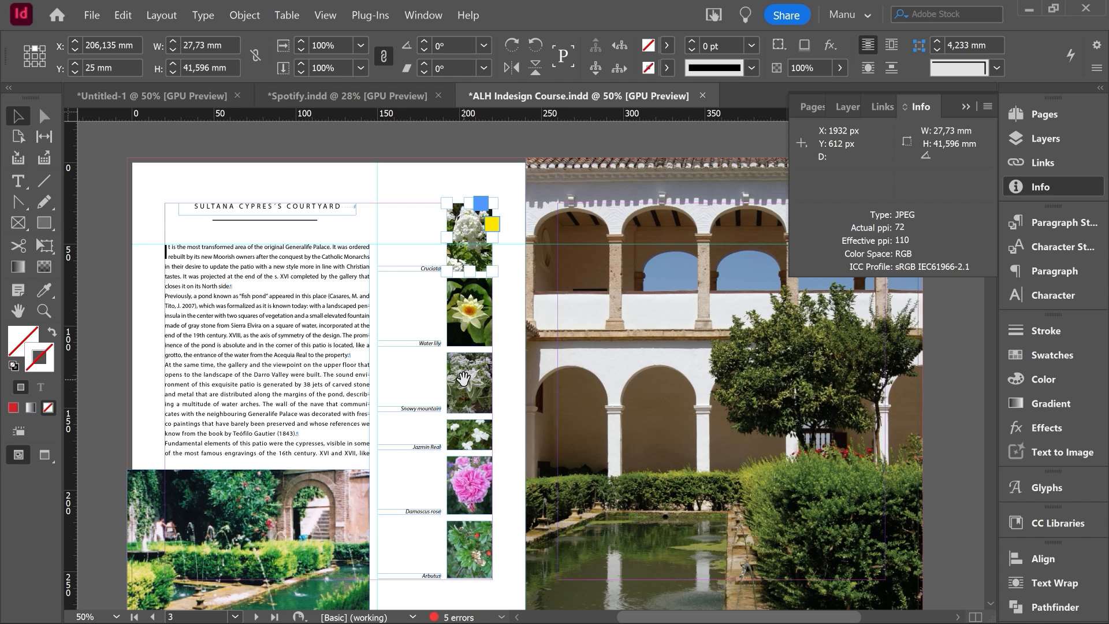
pyautogui.scroll(4, 478, 254)
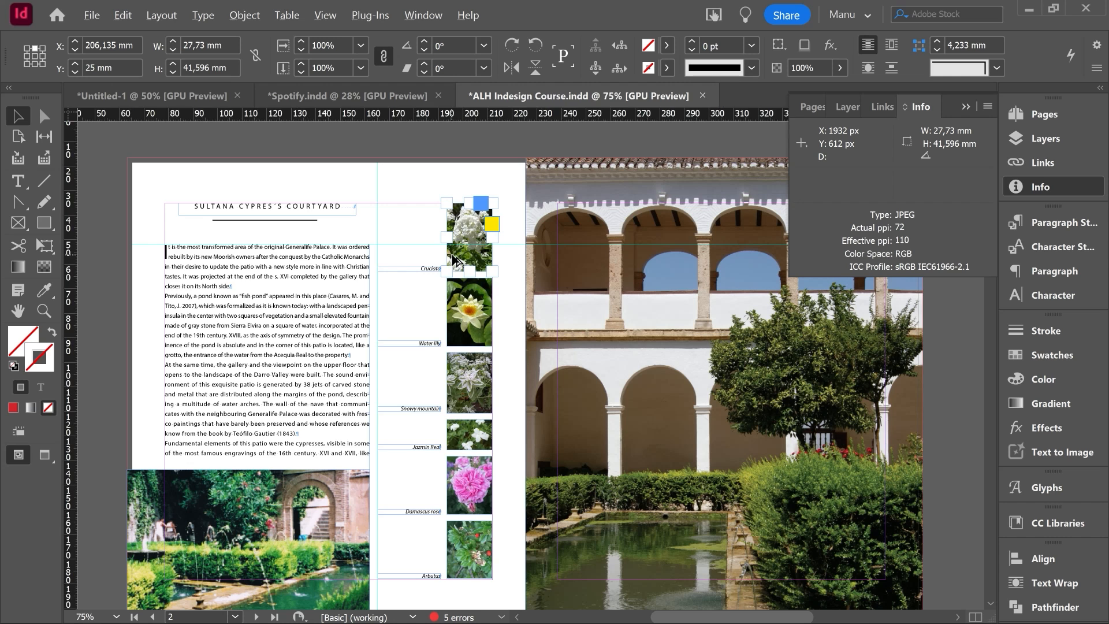
pyautogui.scroll(2, 508, 242)
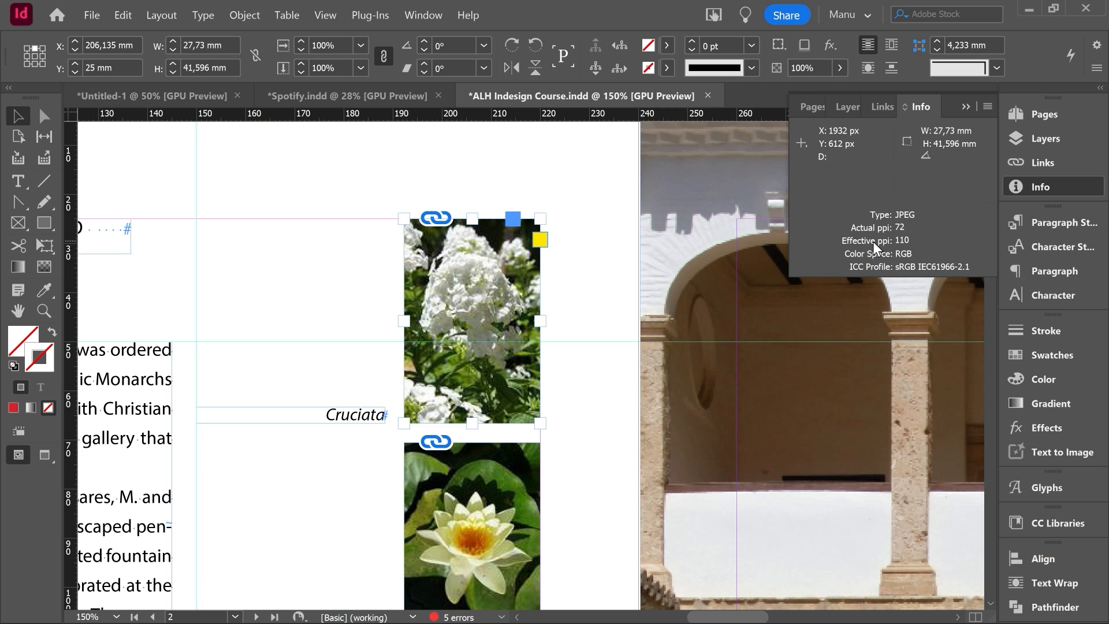
pyautogui.rightClick(476, 284)
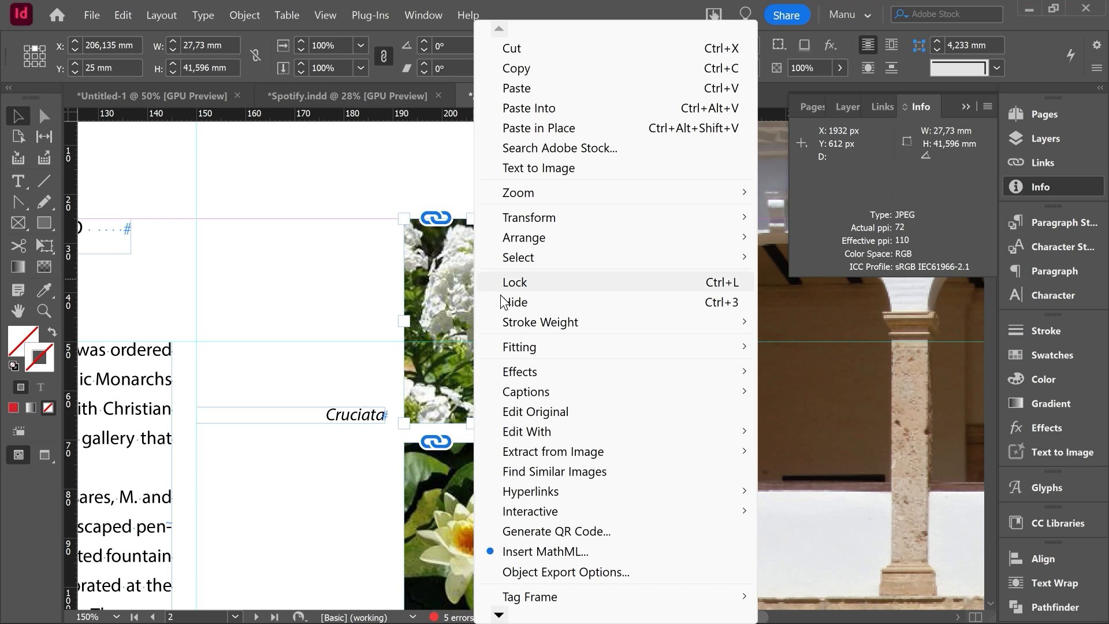
pyautogui.moveTo(529, 432)
pyautogui.click(821, 471)
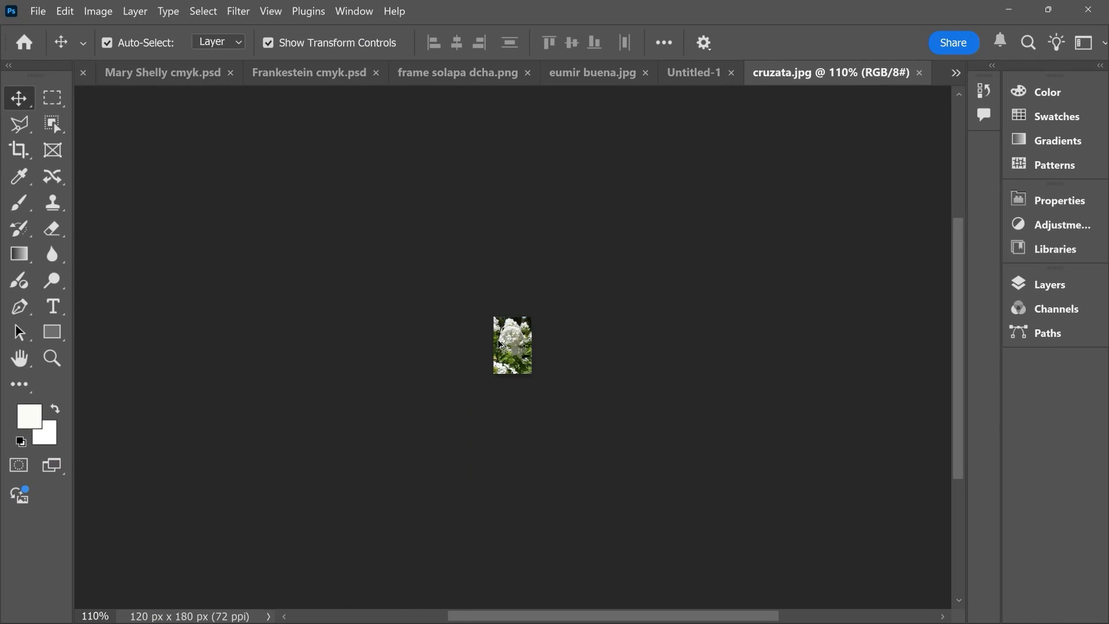
# Open Neural Filters for cruzata.jpg and enable the Super Zoom filter
pyautogui.scroll(8, 500, 335)
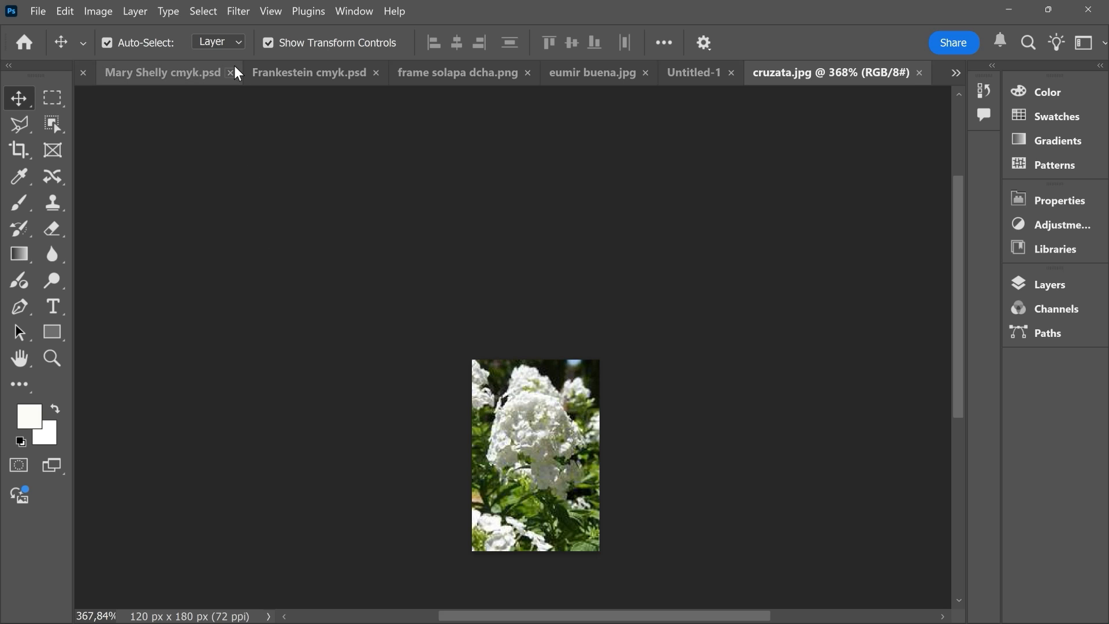
pyautogui.click(238, 13)
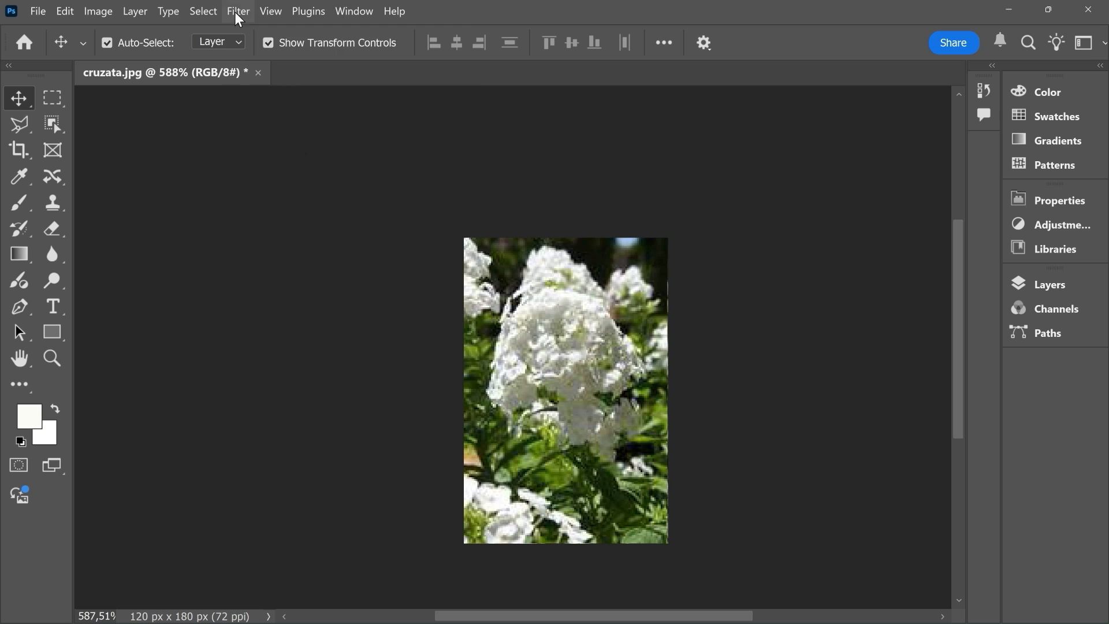
pyautogui.click(236, 13)
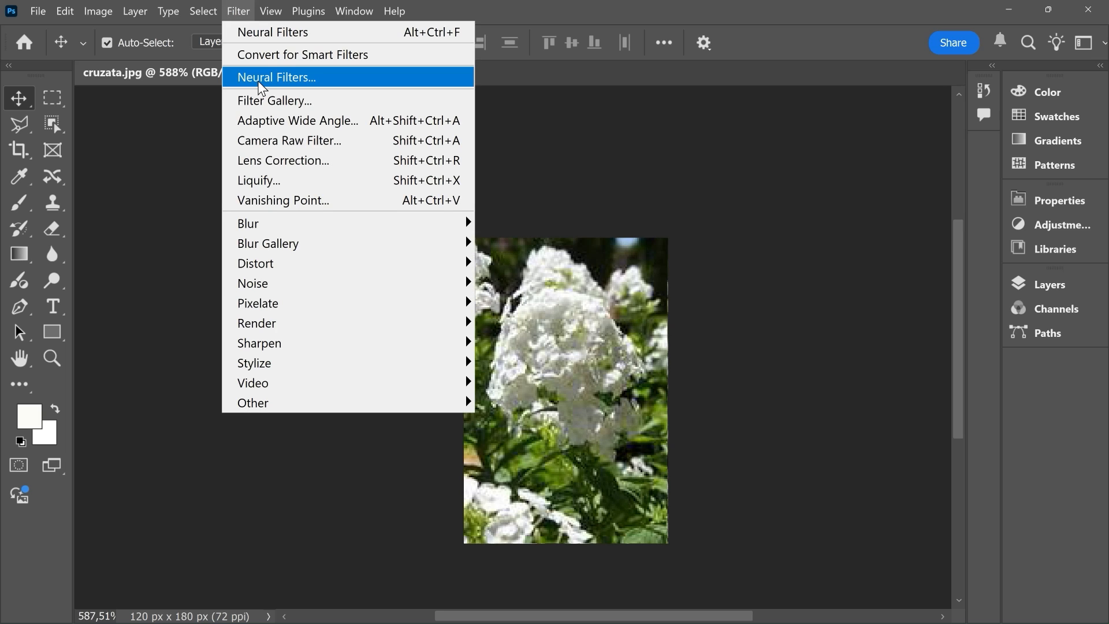
pyautogui.click(262, 78)
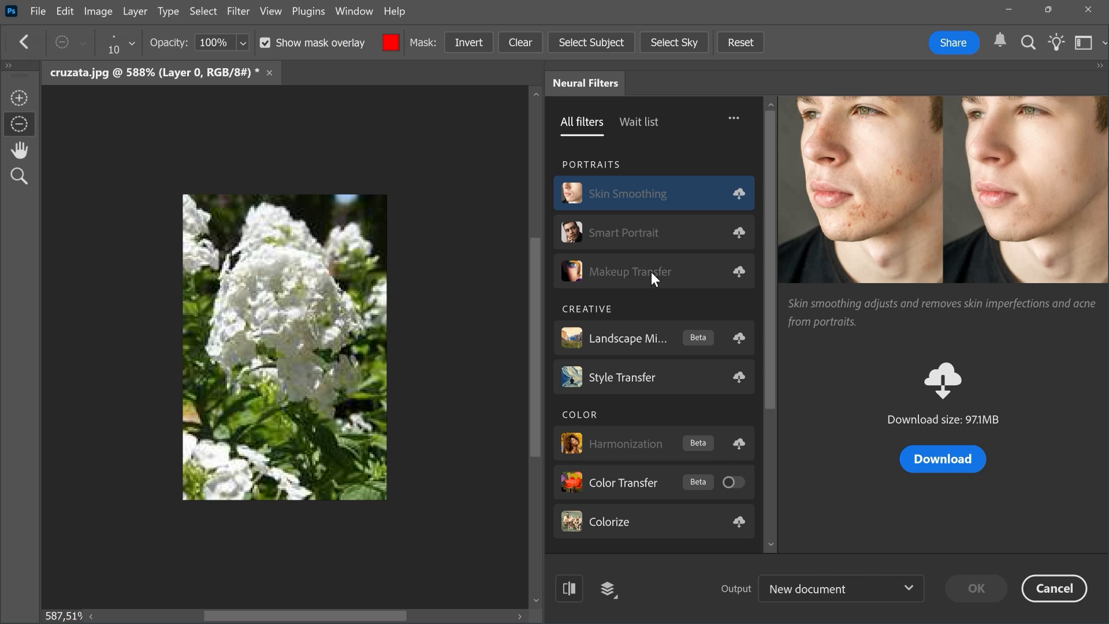
pyautogui.moveTo(770, 365); pyautogui.dragTo(772, 481)
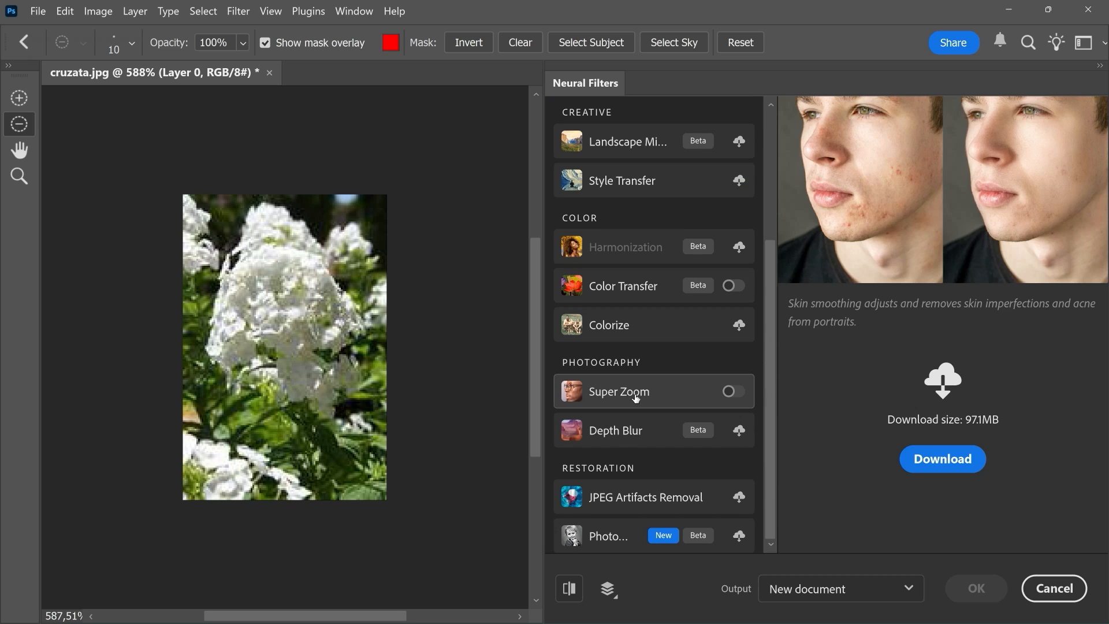
pyautogui.click(734, 392)
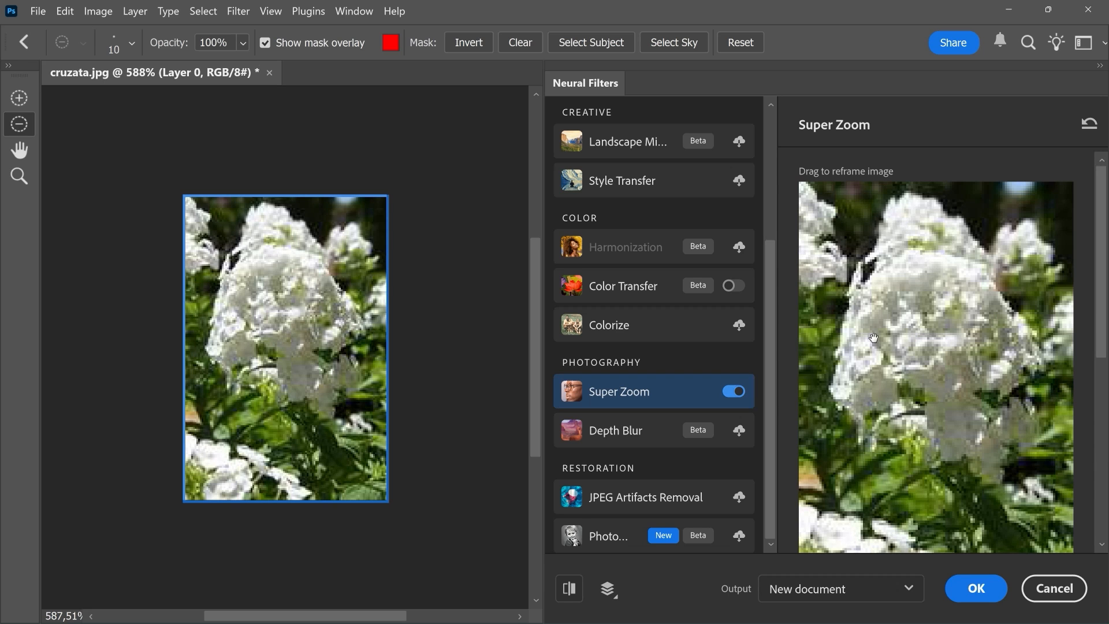
# Set Super Zoom to 3x with JPEG artifact removal enabled, and output the enlarged image as a new document
pyautogui.scroll(-5, 953, 296)
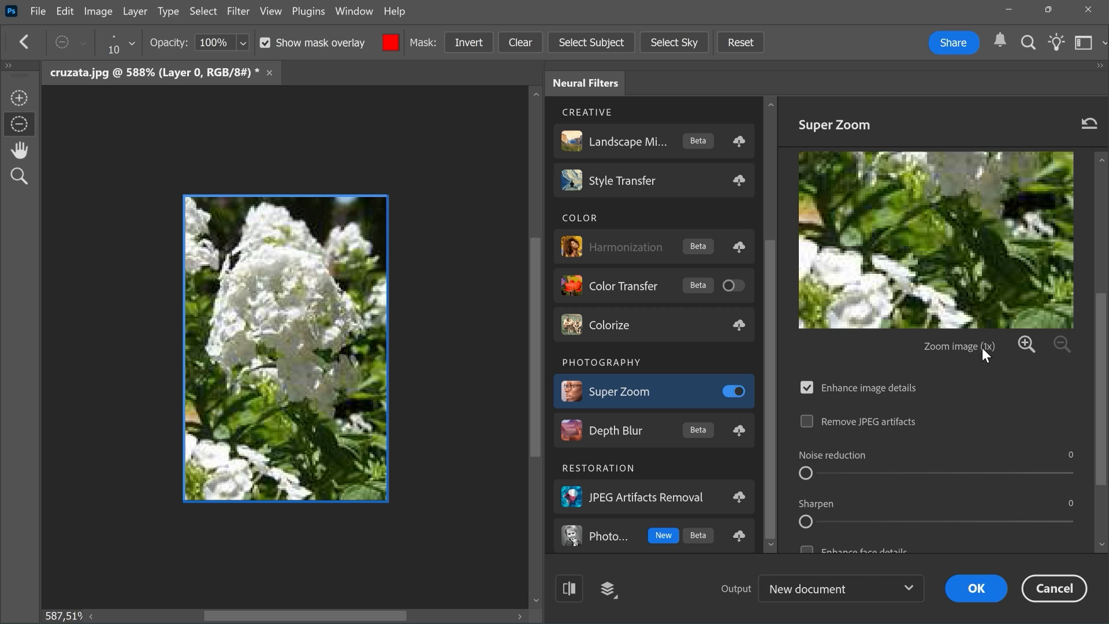
pyautogui.click(1026, 345)
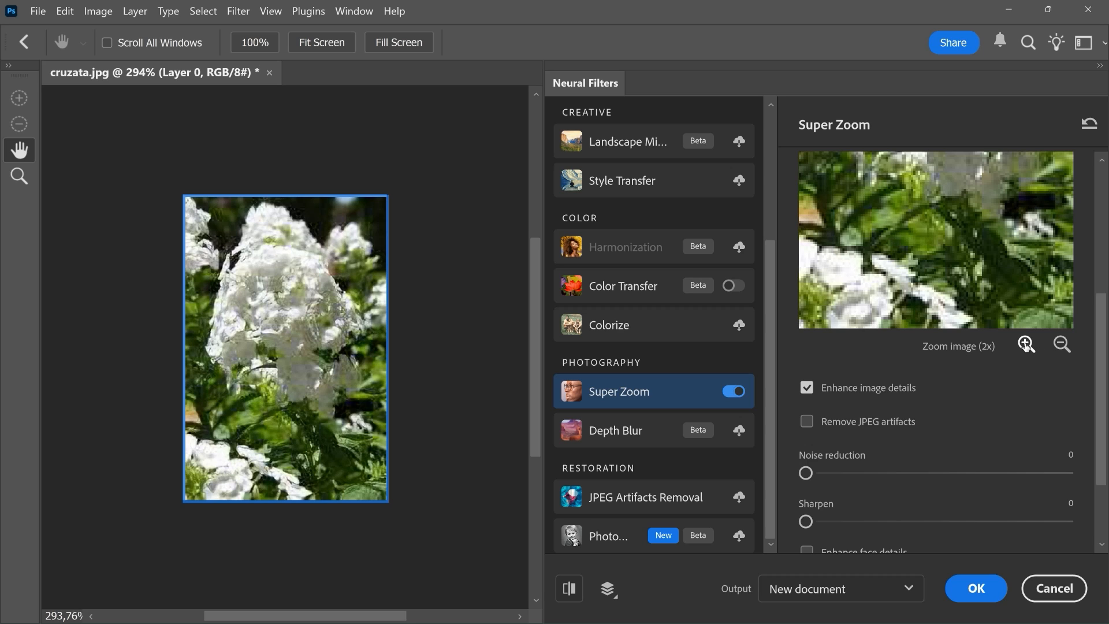
pyautogui.click(1027, 344)
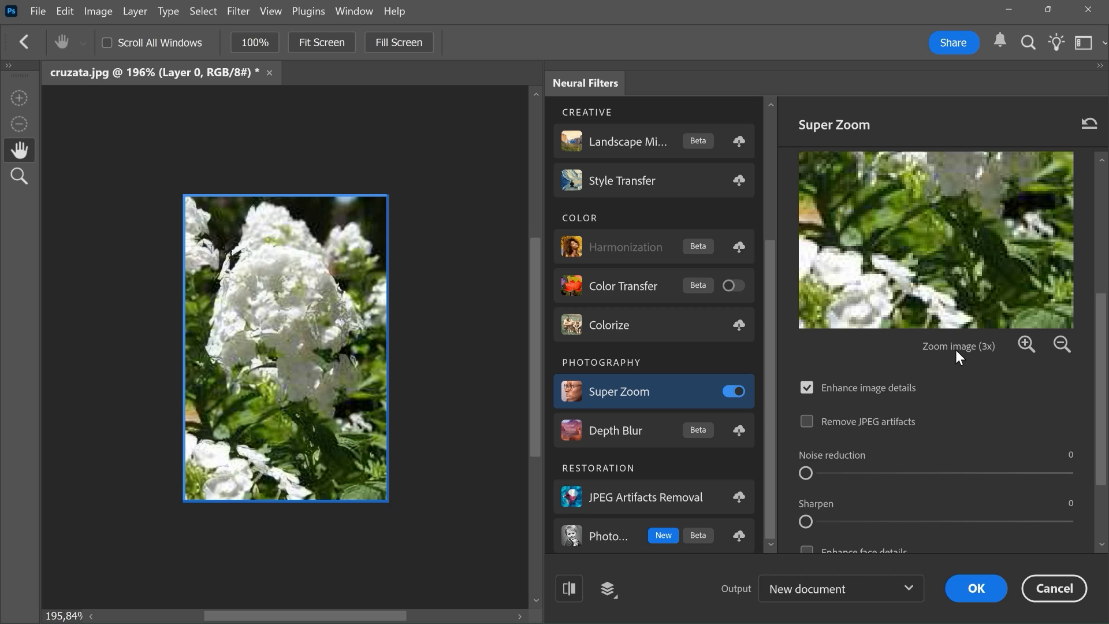
pyautogui.scroll(-3, 864, 351)
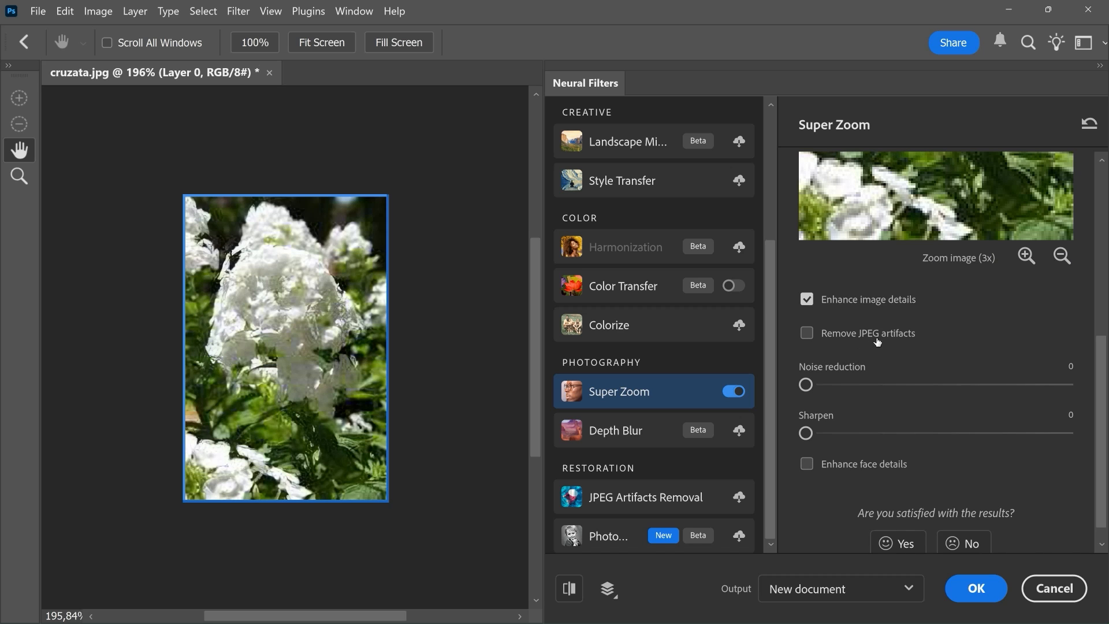
pyautogui.click(824, 341)
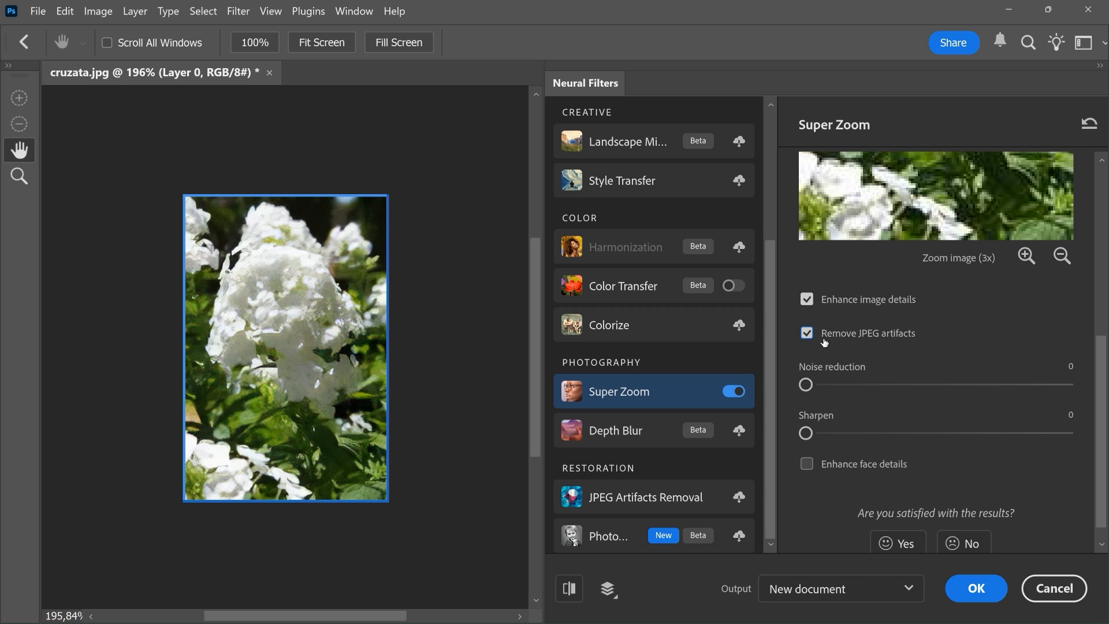
pyautogui.scroll(-1, 824, 341)
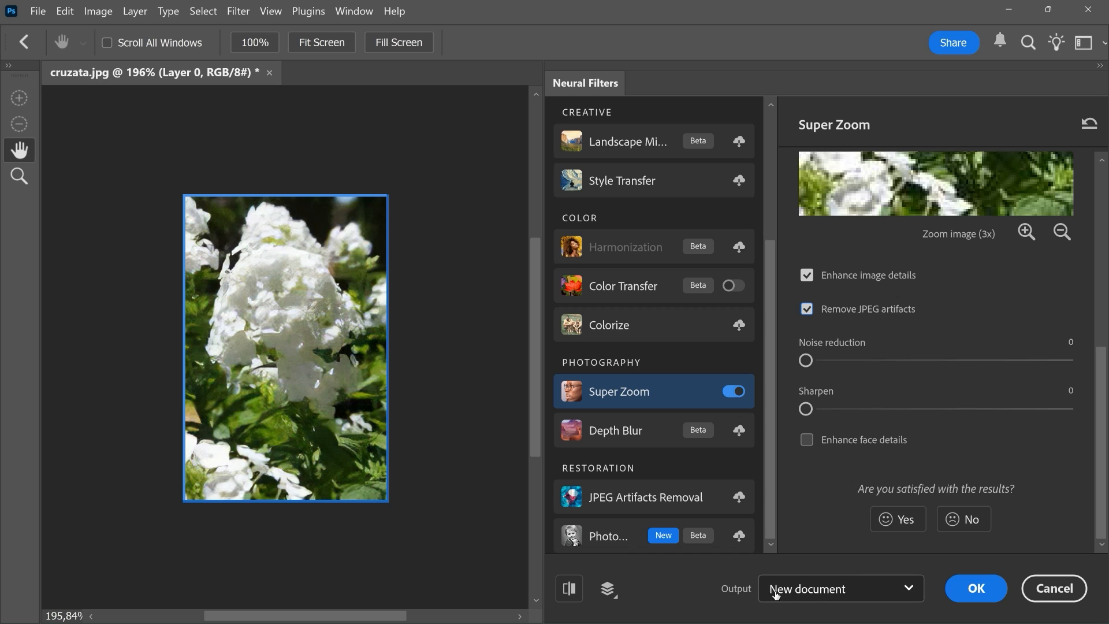
pyautogui.click(905, 595)
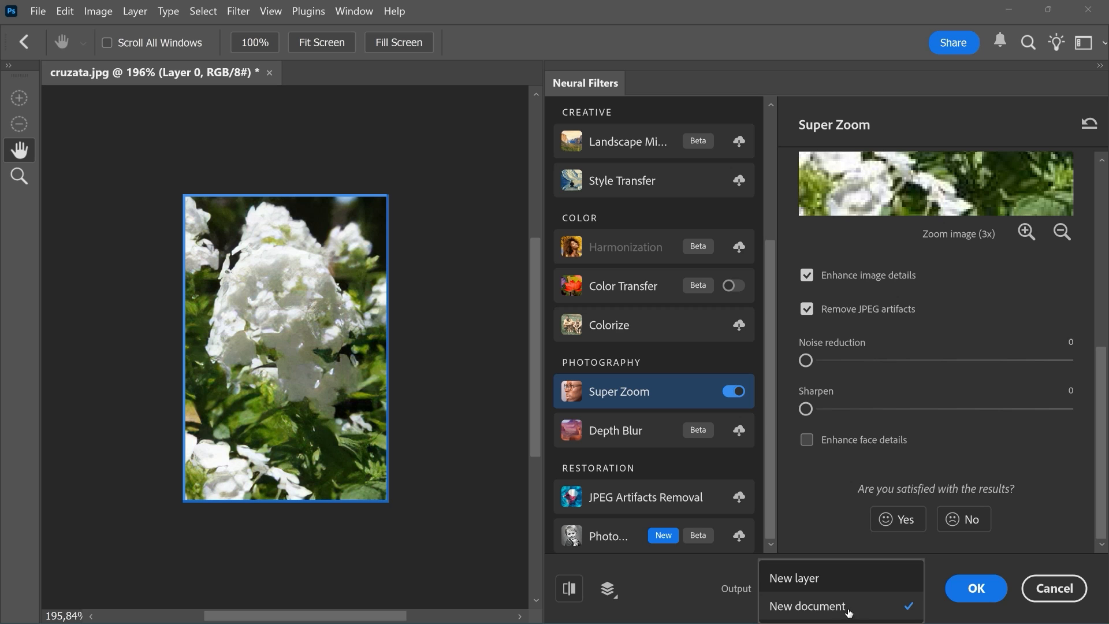
pyautogui.click(969, 594)
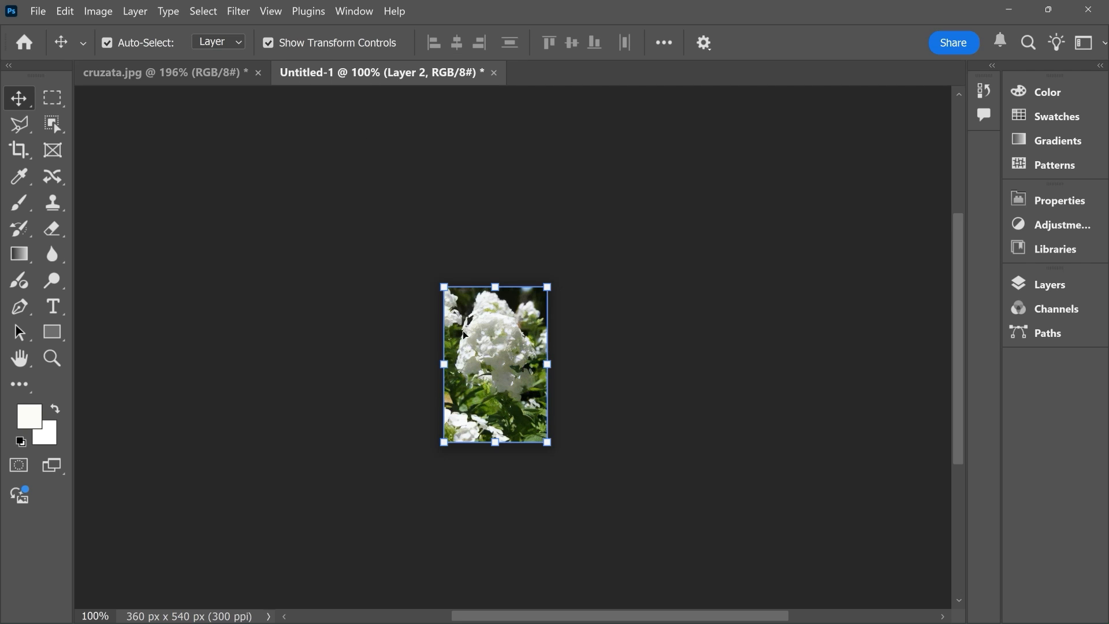
# Convert the enlarged flower image in the new document to CMYK Color mode
pyautogui.scroll(1, 483, 390)
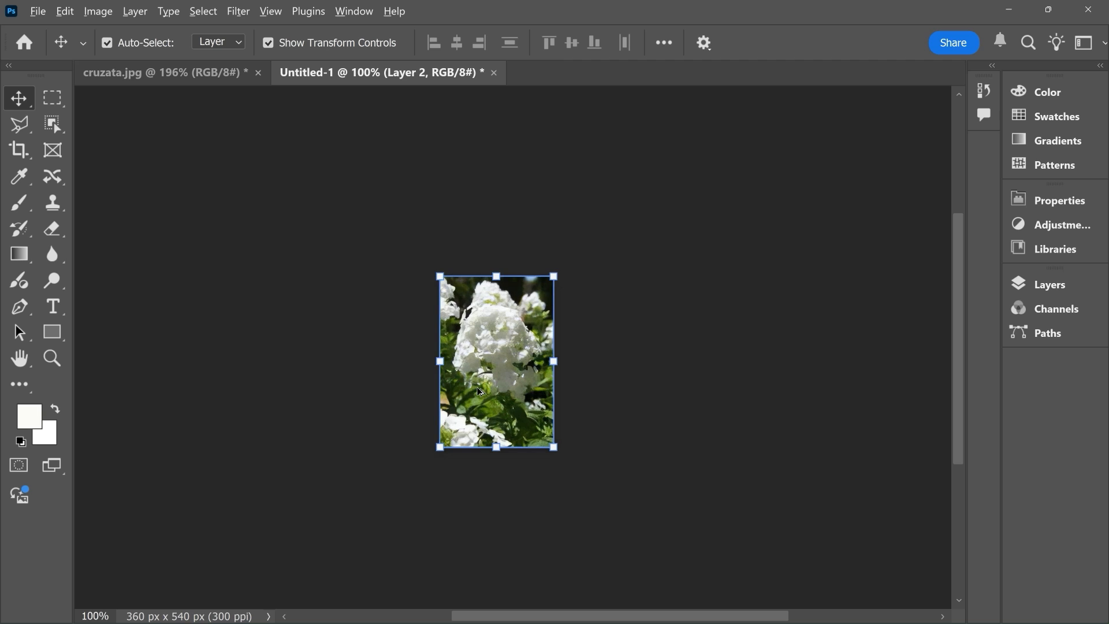
pyautogui.scroll(4, 479, 392)
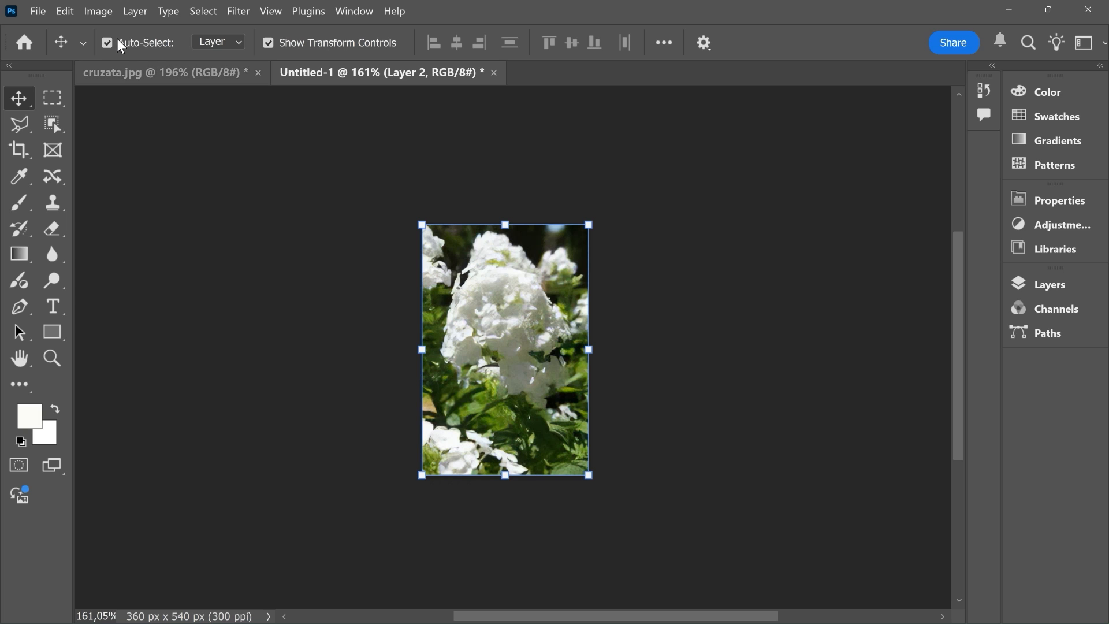
pyautogui.click(105, 12)
pyautogui.moveTo(107, 33)
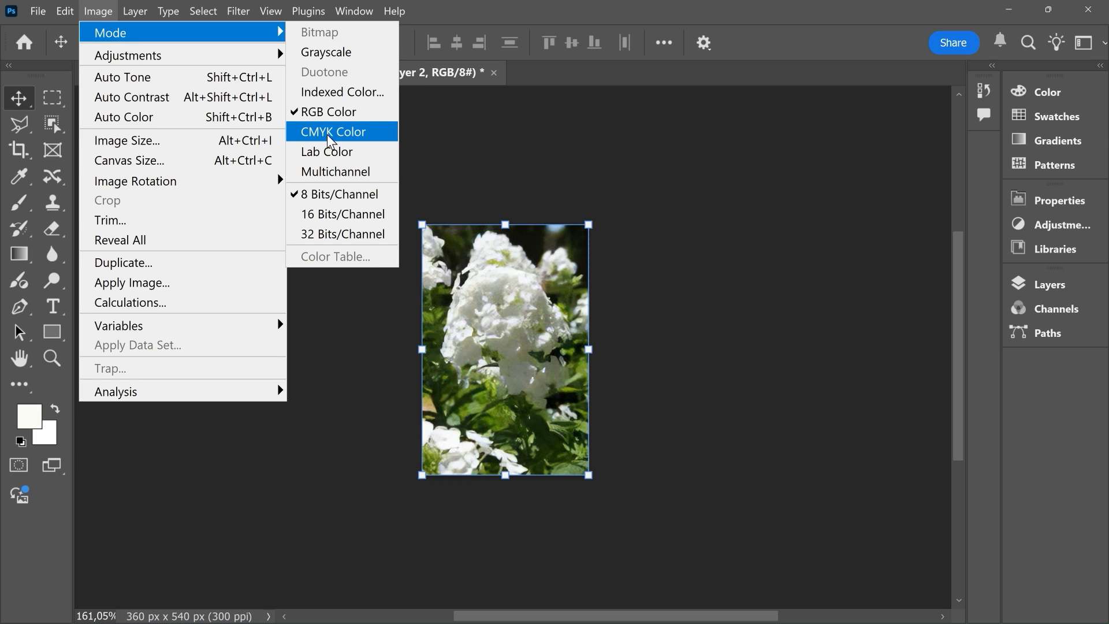
pyautogui.click(331, 140)
pyautogui.click(656, 303)
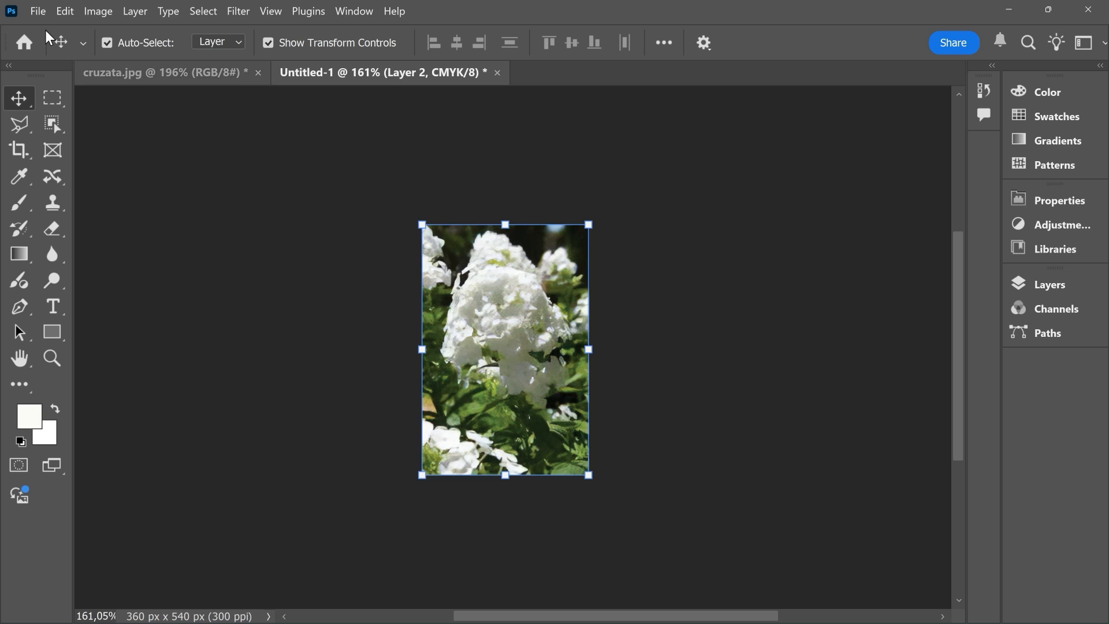
# Save a copy of the enlarged CMYK image in the Links folder as JPEG "cruzata x3" at Maximum quality 12, Progressive format
pyautogui.click(37, 11)
pyautogui.click(115, 258)
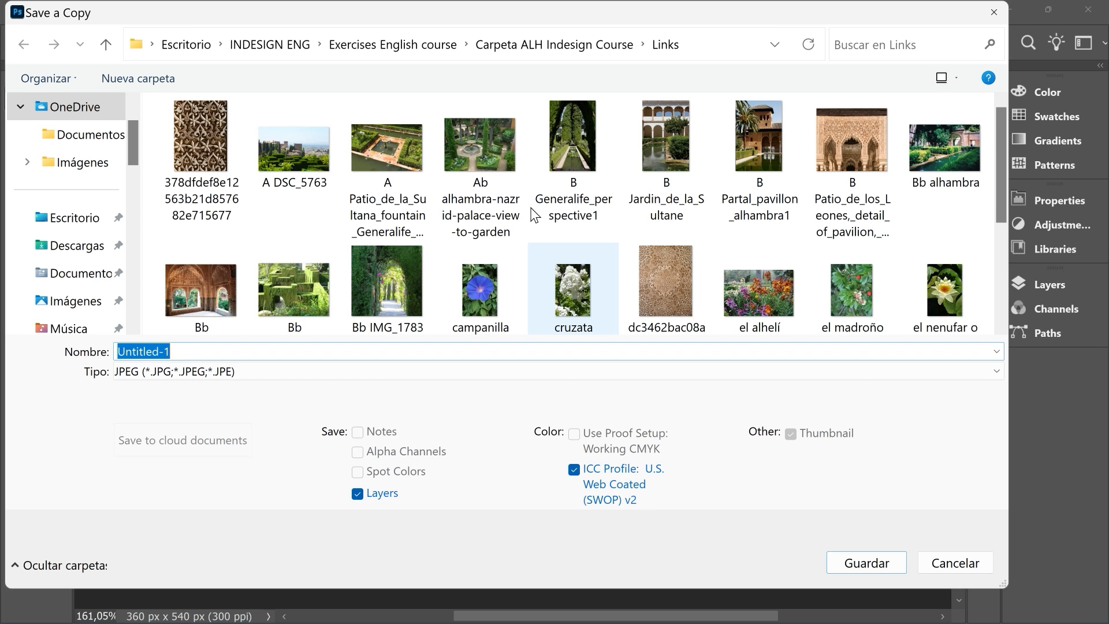
pyautogui.click(574, 283)
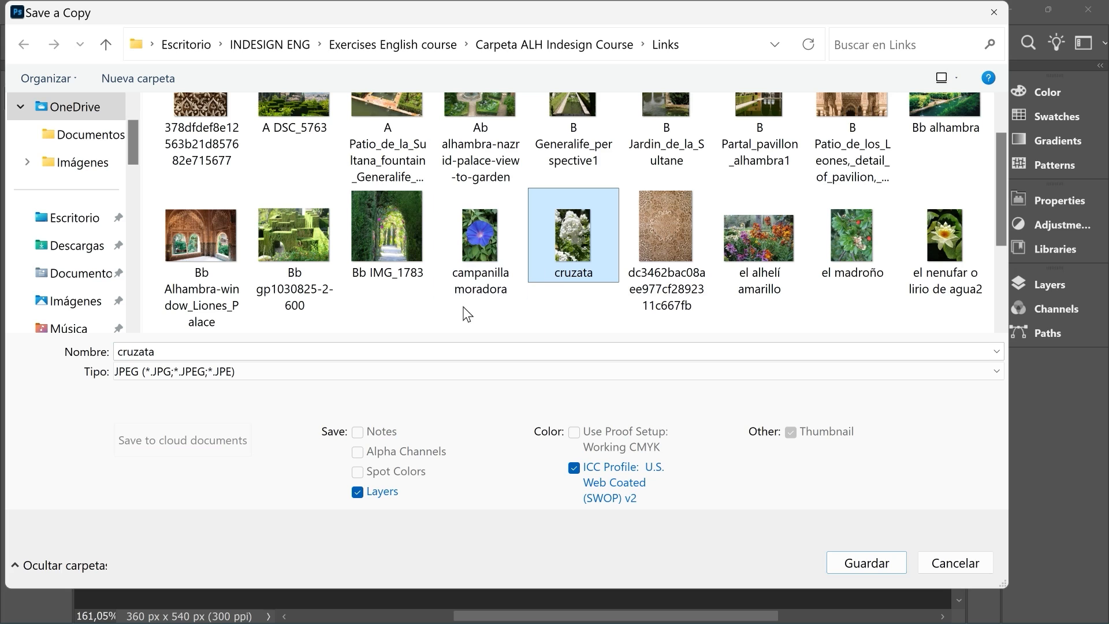
pyautogui.click(203, 353)
pyautogui.click(193, 349)
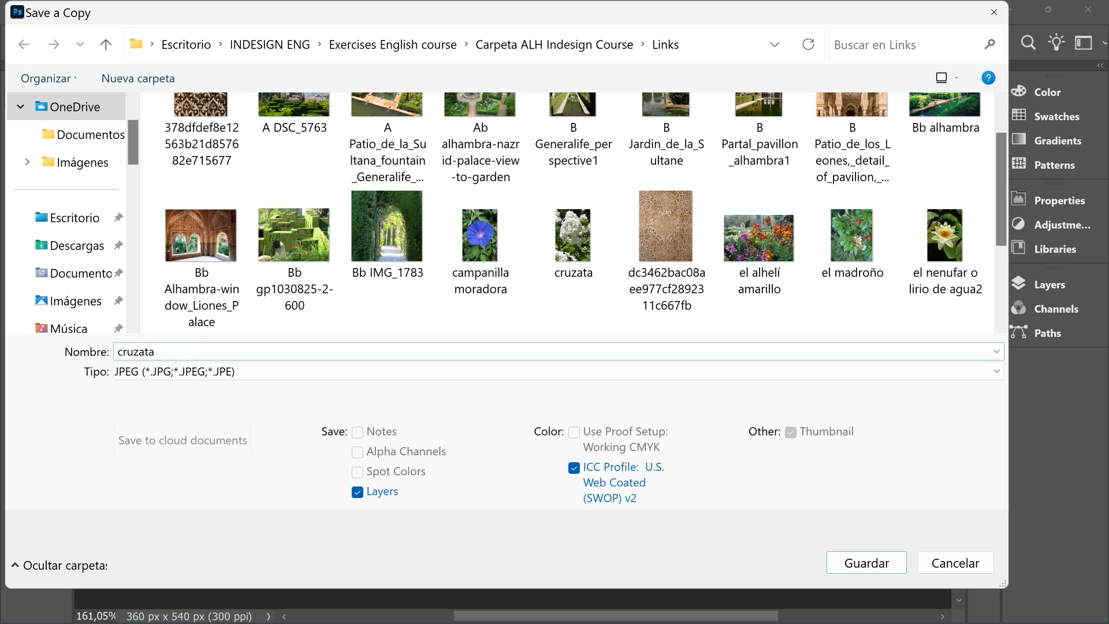
pyautogui.write('v2')
pyautogui.click(848, 557)
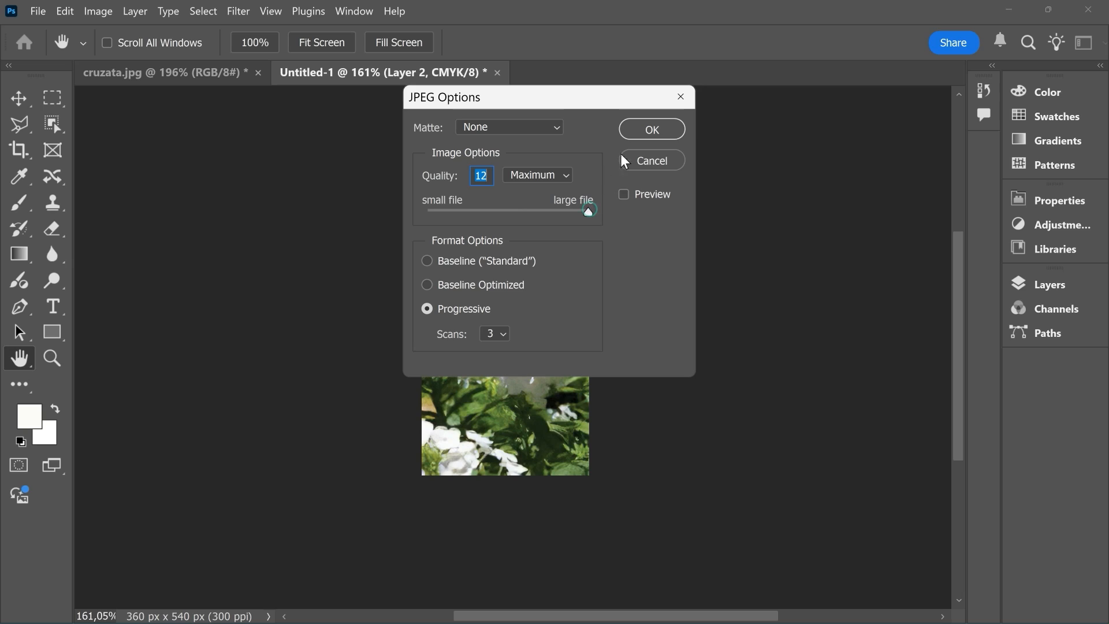
pyautogui.click(650, 129)
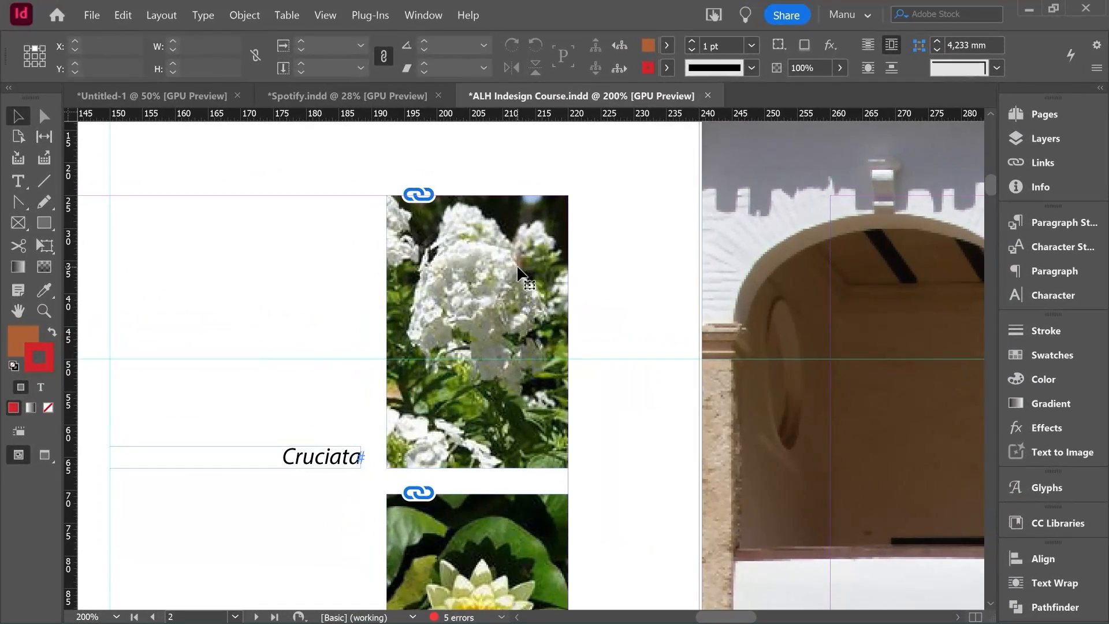
# Switch to InDesign, check the Cruciata flower image's resolution and colour space, and relink it to cruzata x3
pyautogui.click(496, 276)
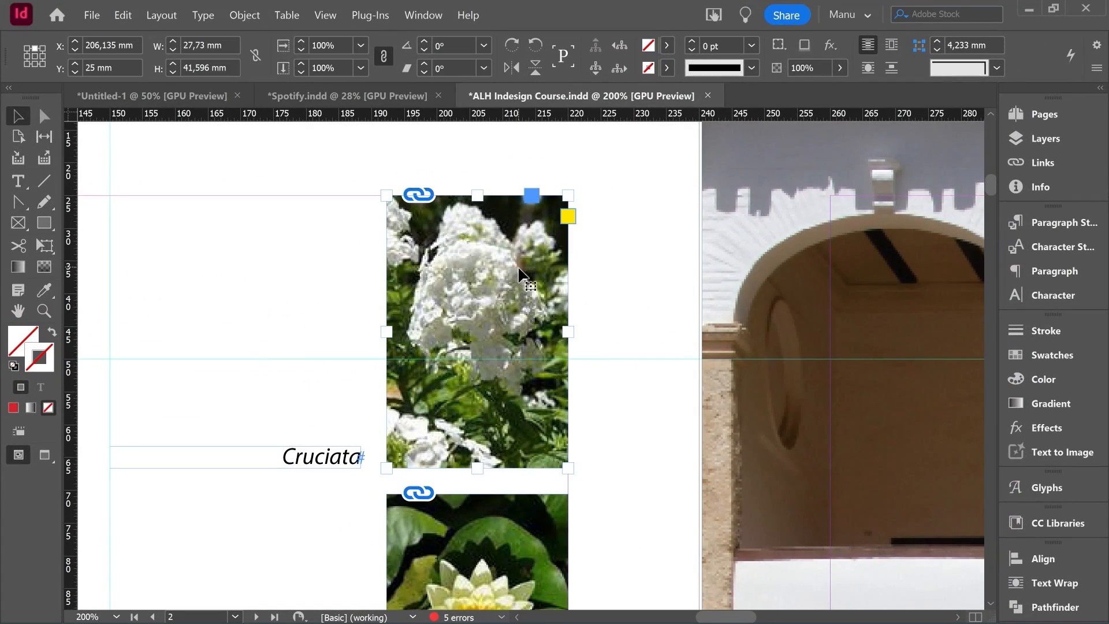
pyautogui.click(1034, 186)
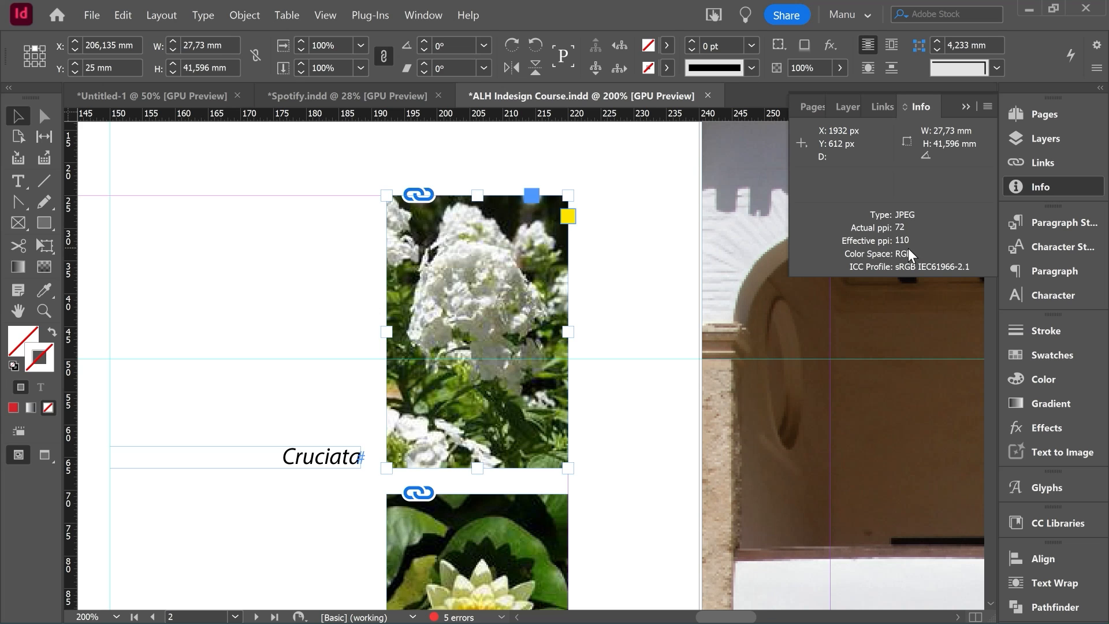
pyautogui.click(1047, 163)
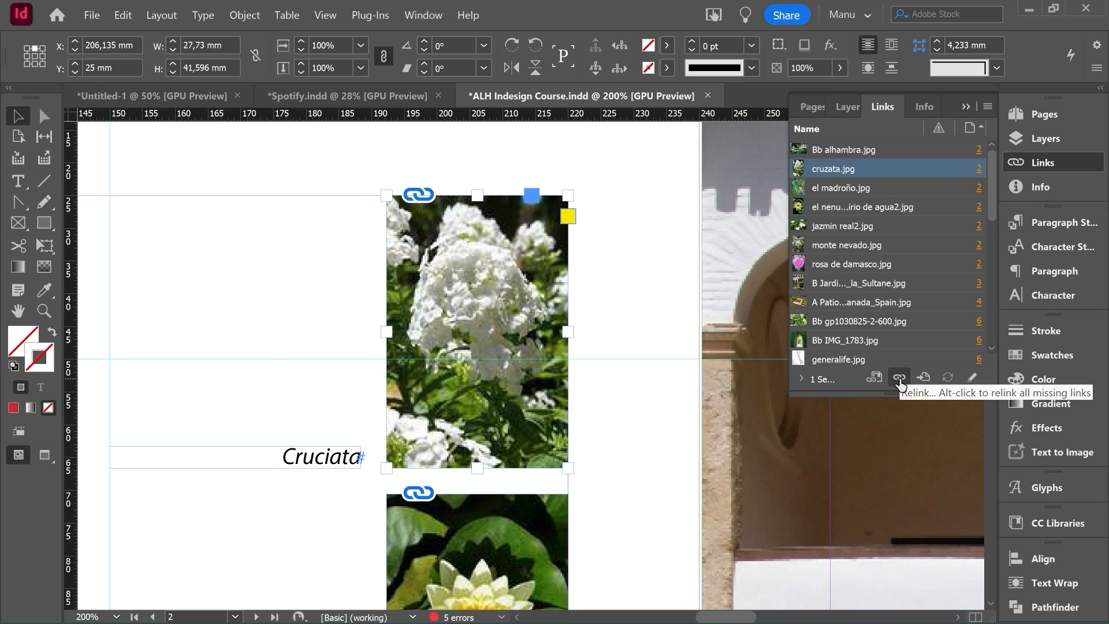
pyautogui.click(899, 378)
pyautogui.scroll(-2, 751, 254)
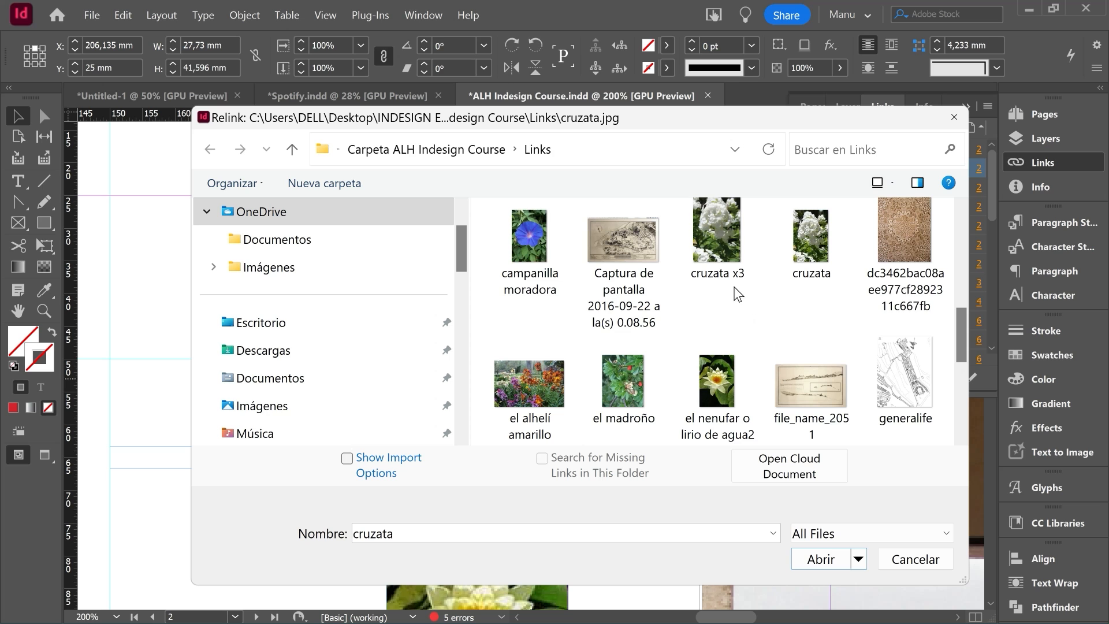
pyautogui.doubleClick(727, 234)
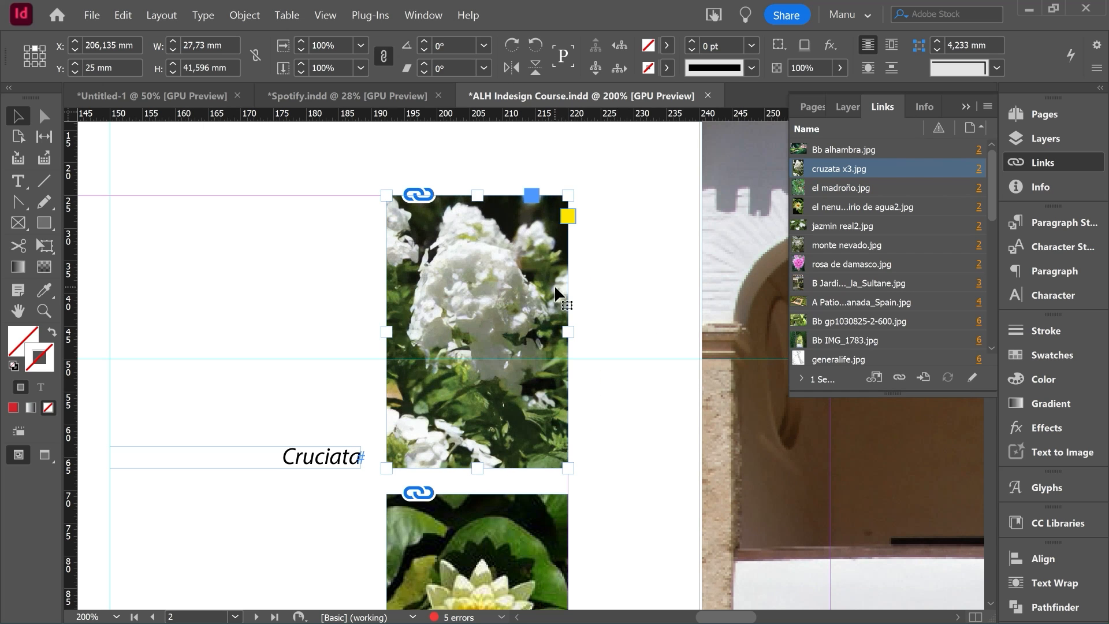
# Check the relinked Cruciata image's effective resolution and colour space, set it to High Quality Display, and inspect its detail
pyautogui.click(1040, 187)
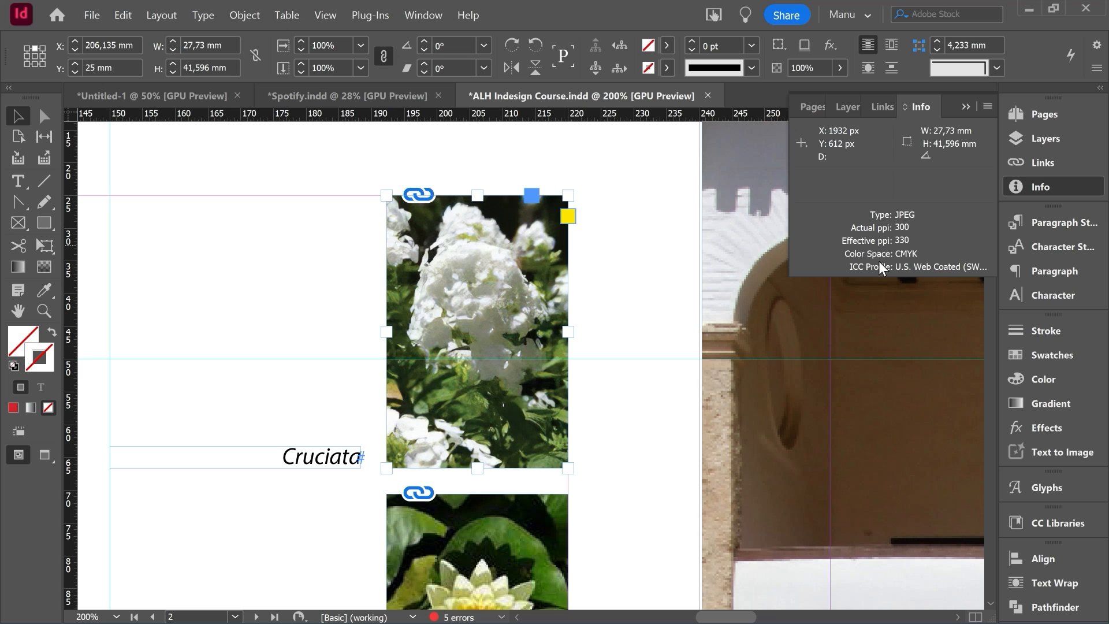
pyautogui.rightClick(525, 277)
pyautogui.scroll(-3, 555, 612)
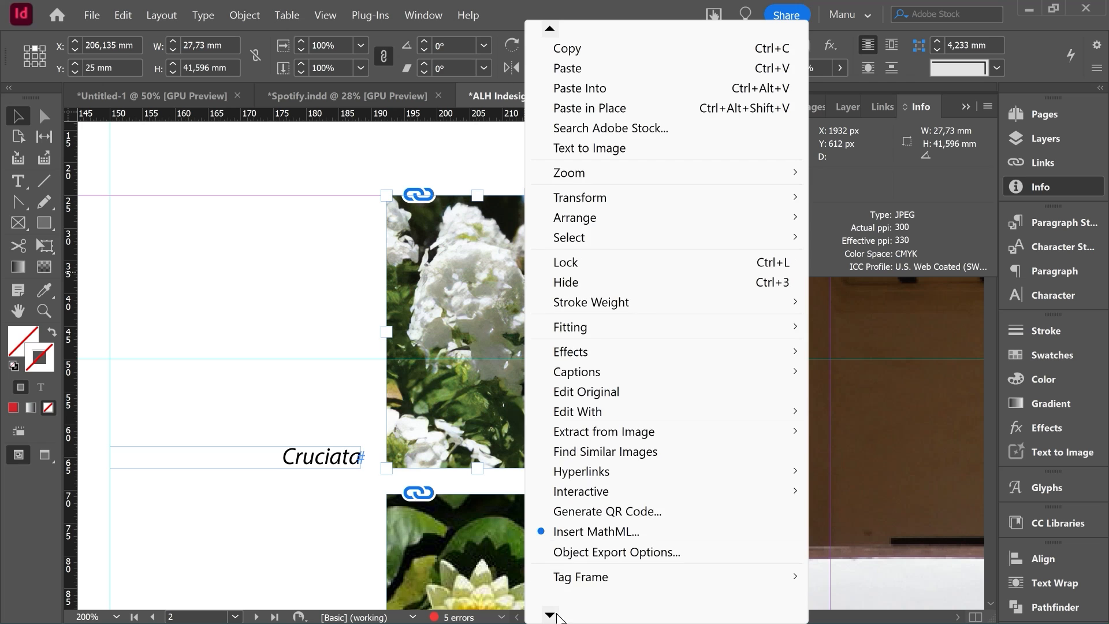
pyautogui.moveTo(634, 549)
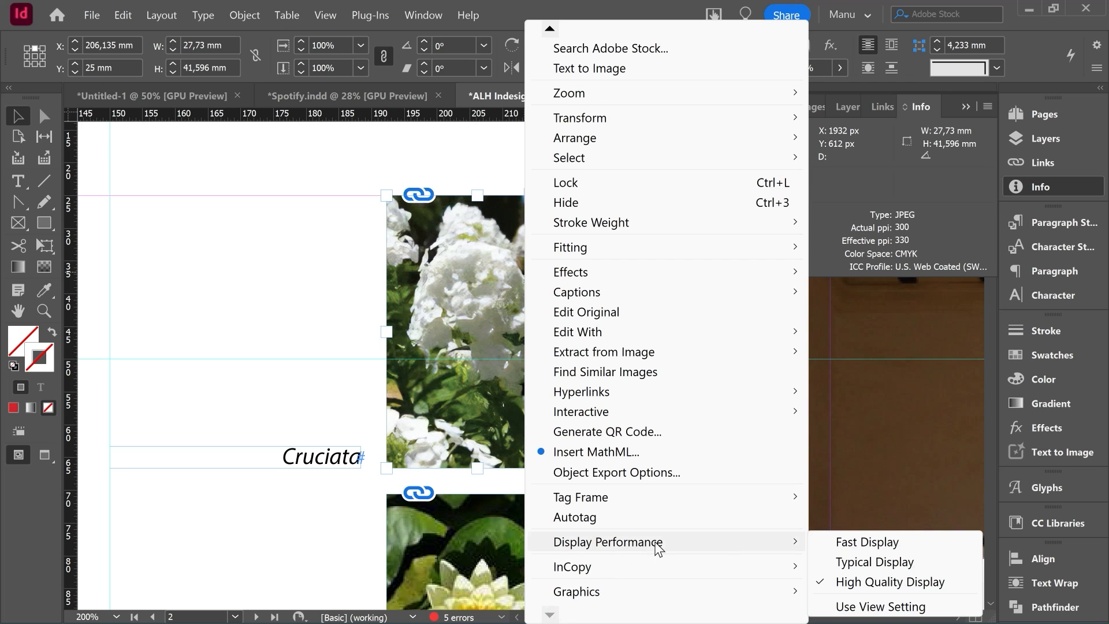
pyautogui.click(882, 584)
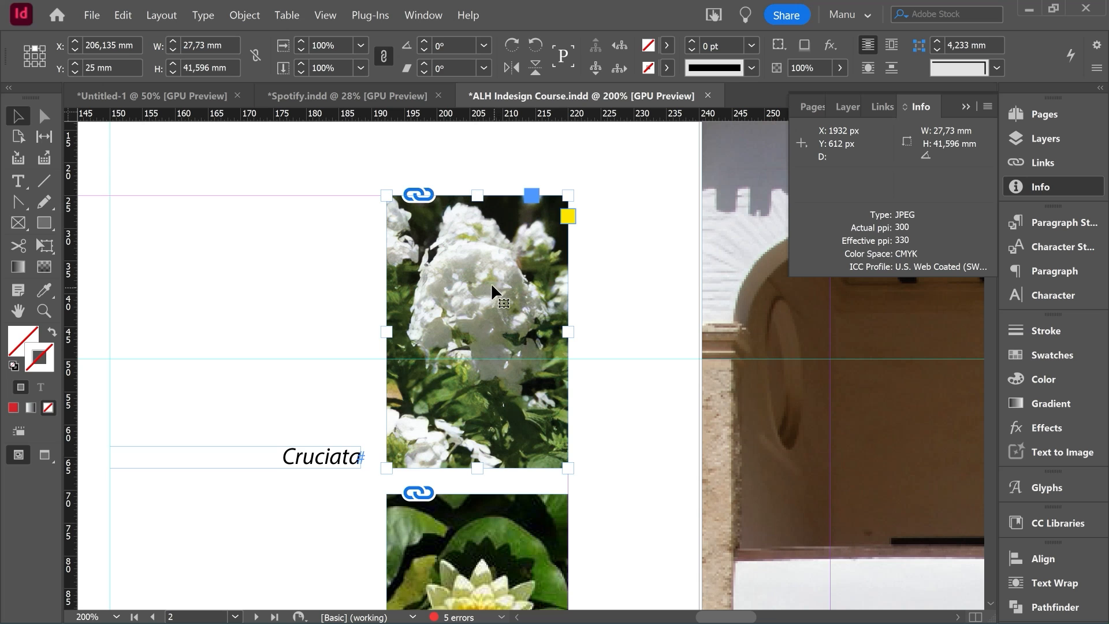
pyautogui.scroll(1, 485, 285)
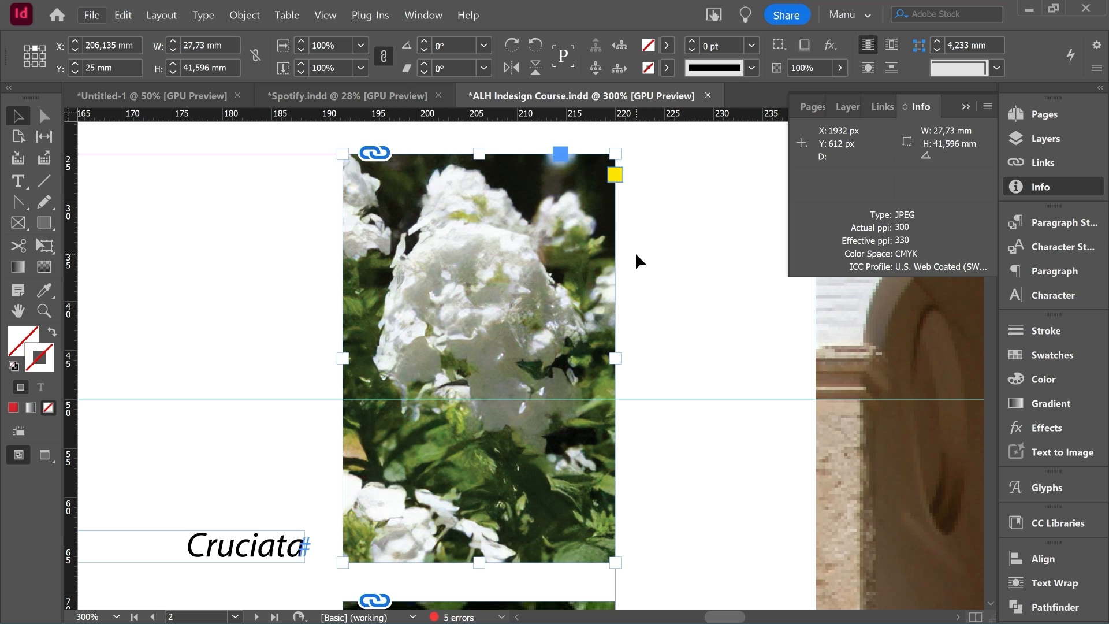
pyautogui.scroll(-1, 469, 322)
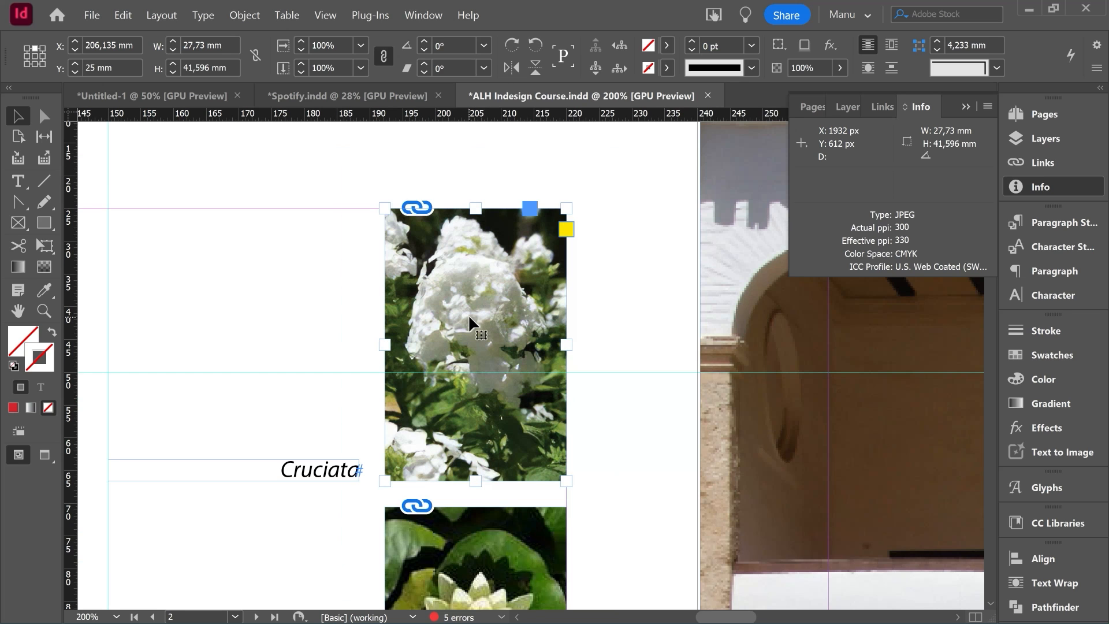
pyautogui.scroll(-1, 469, 323)
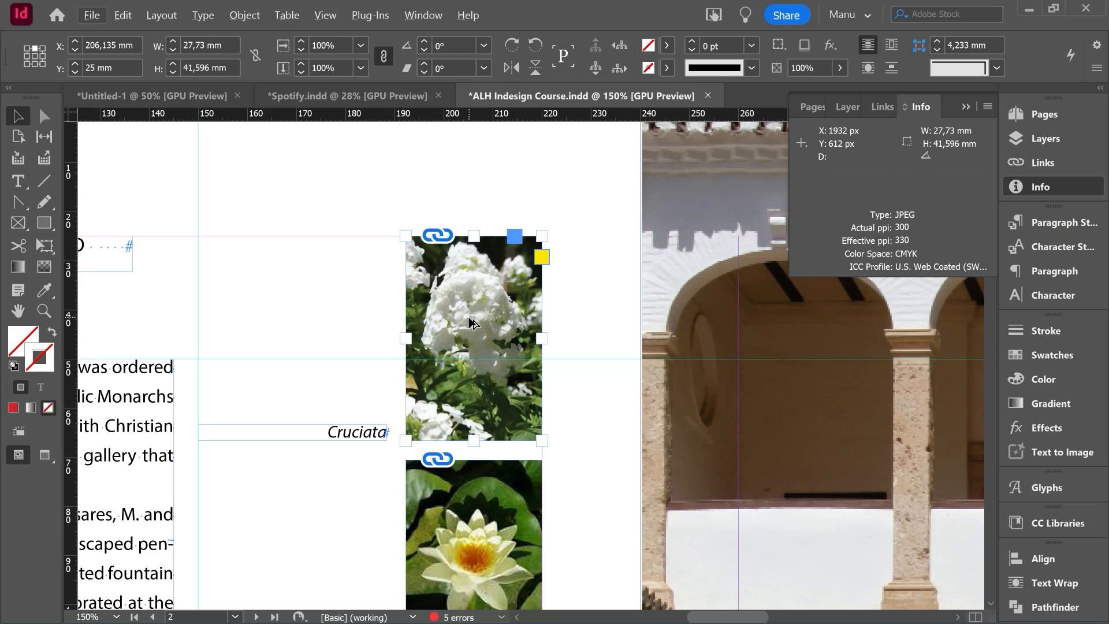